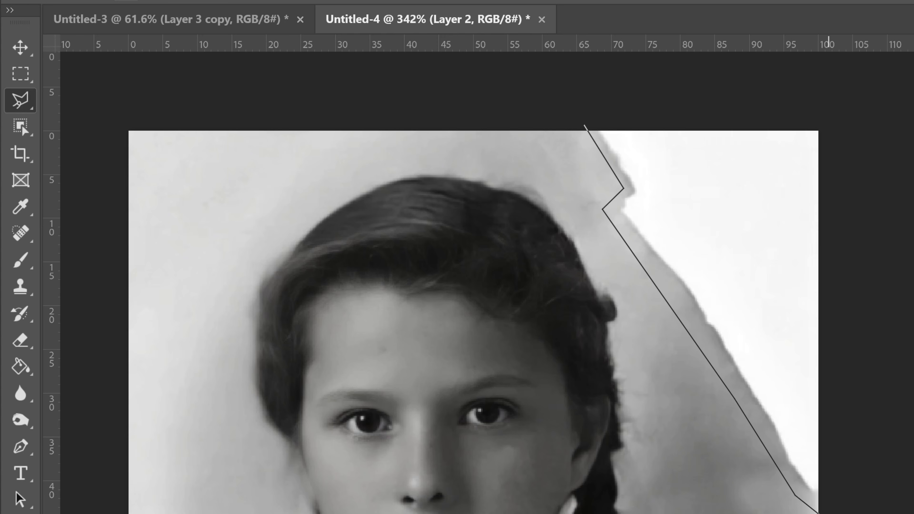
# - Close the polygonal selection around the torn white corner beside the girl's head and open Content-Aware Fill for it
pyautogui.click(830, 513)
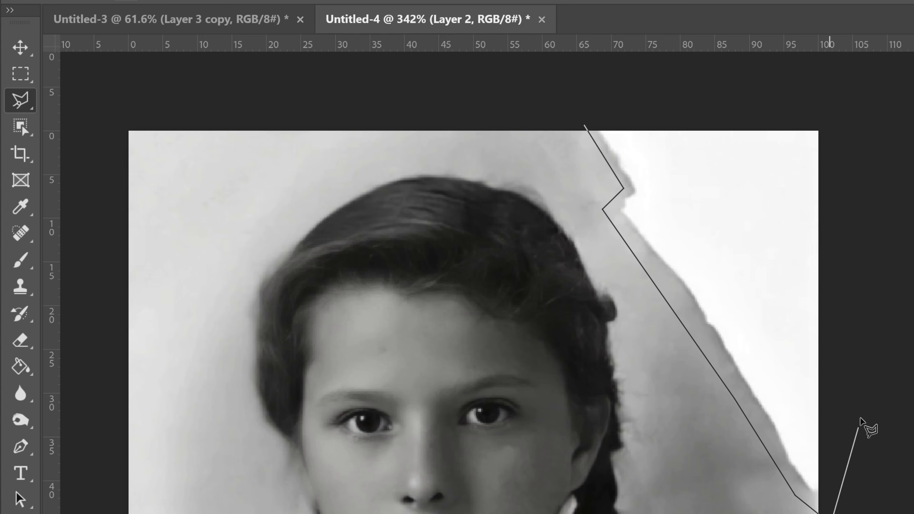
pyautogui.click(829, 112)
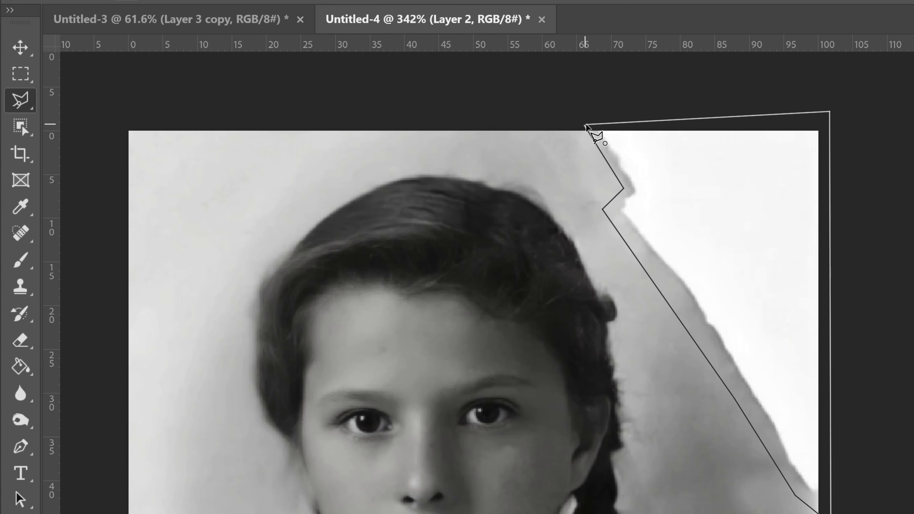
pyautogui.click(586, 125)
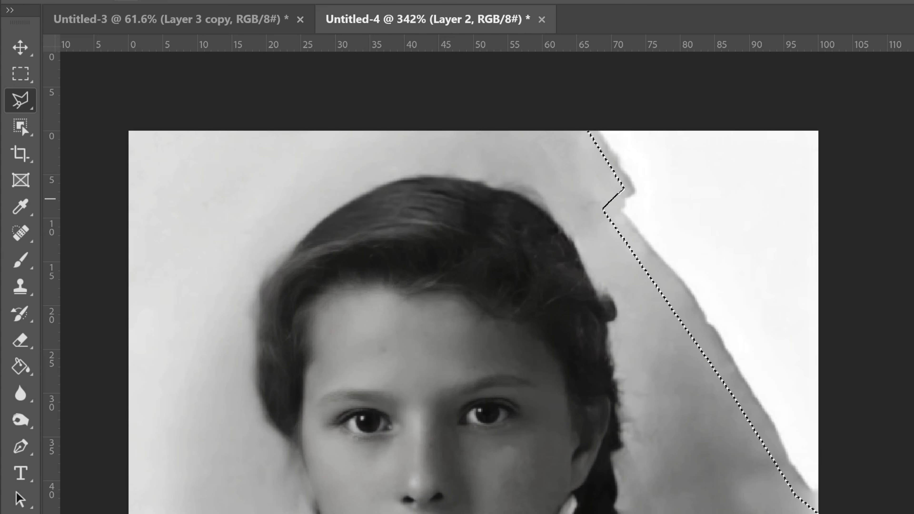
pyautogui.rightClick(707, 186)
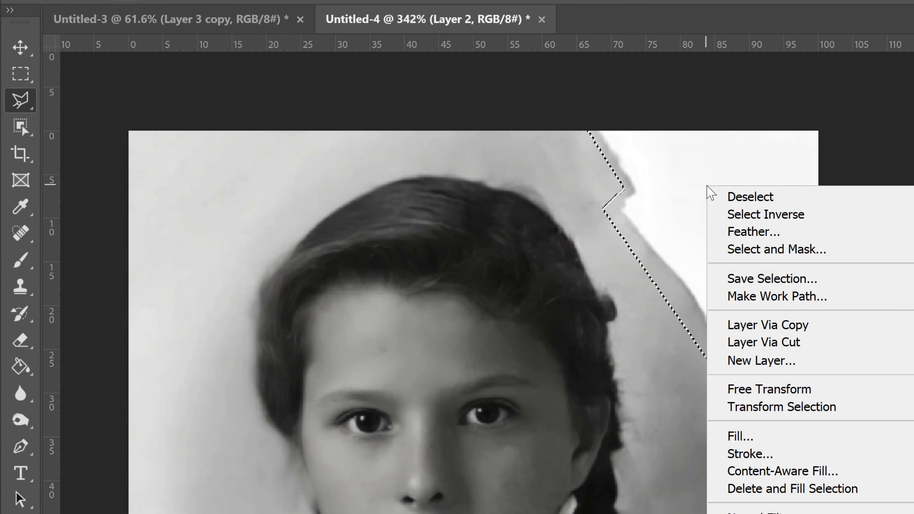
pyautogui.click(804, 471)
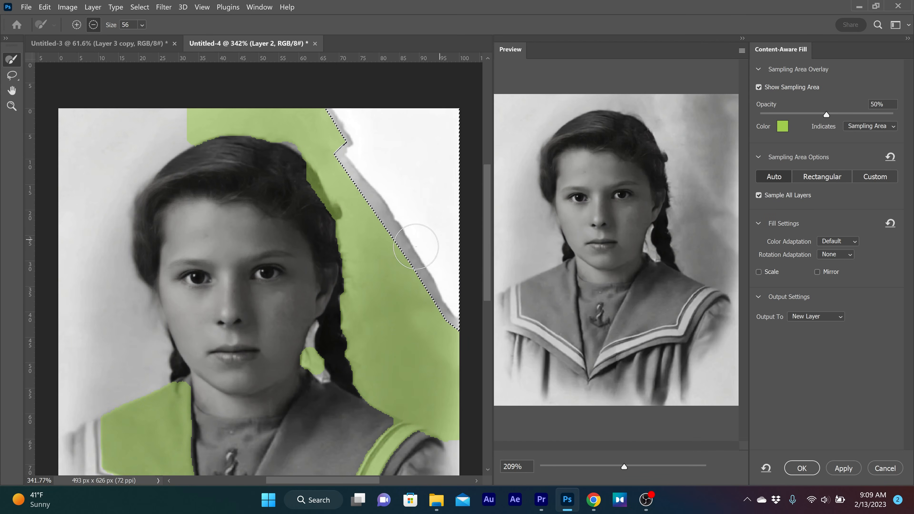
# - Exclude the girl's collar, braid and hair from the Content-Aware Fill sampling area, keeping only the photo's backdrop as the source
pyautogui.scroll(-2, 362, 285)
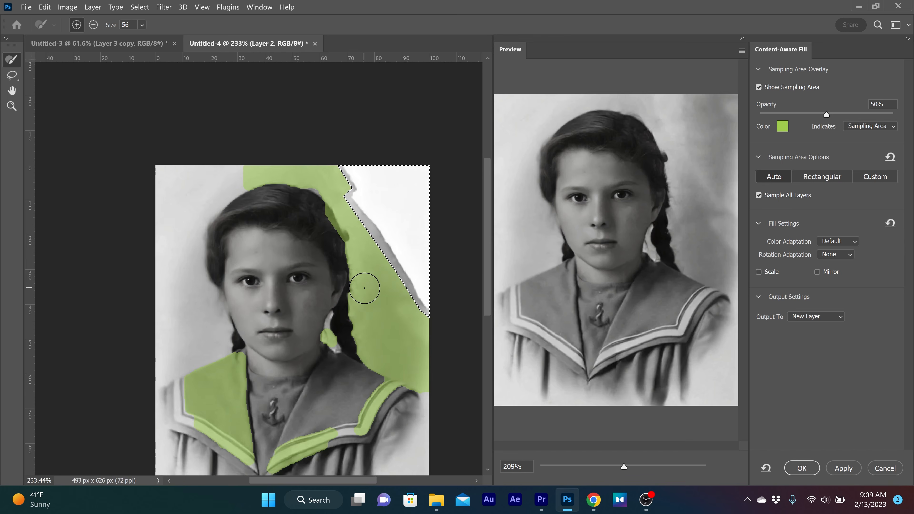
pyautogui.scroll(-1, 365, 288)
pyautogui.scroll(1, 365, 293)
pyautogui.moveTo(371, 331); pyautogui.dragTo(366, 263)
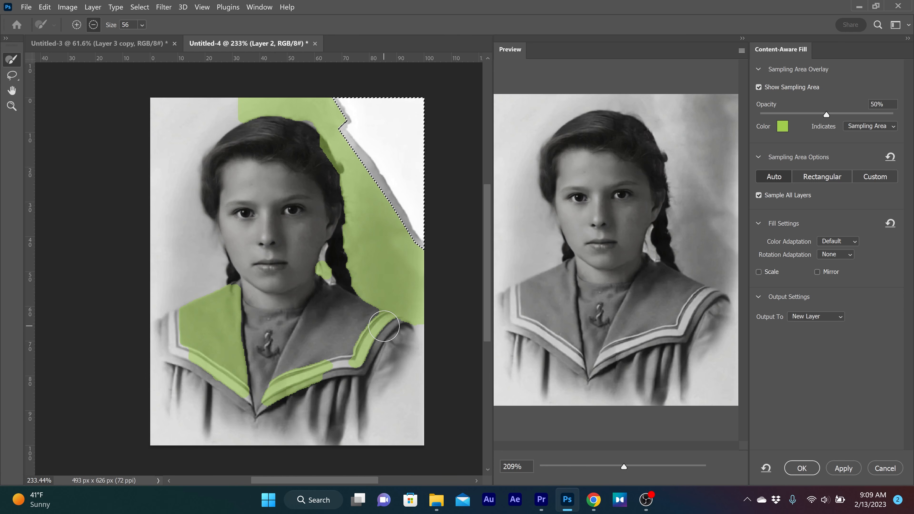
pyautogui.moveTo(384, 326)
pyautogui.mouseDown()
pyautogui.moveTo(356, 356)
pyautogui.moveTo(256, 399)
pyautogui.moveTo(234, 297)
pyautogui.moveTo(170, 311)
pyautogui.moveTo(199, 369)
pyautogui.moveTo(197, 313)
pyautogui.moveTo(206, 326)
pyautogui.moveTo(226, 402)
pyautogui.moveTo(225, 311)
pyautogui.moveTo(231, 376)
pyautogui.moveTo(238, 318)
pyautogui.moveTo(351, 314)
pyautogui.moveTo(314, 261)
pyautogui.moveTo(321, 288)
pyautogui.moveTo(352, 308)
pyautogui.moveTo(333, 182)
pyautogui.mouseUp()
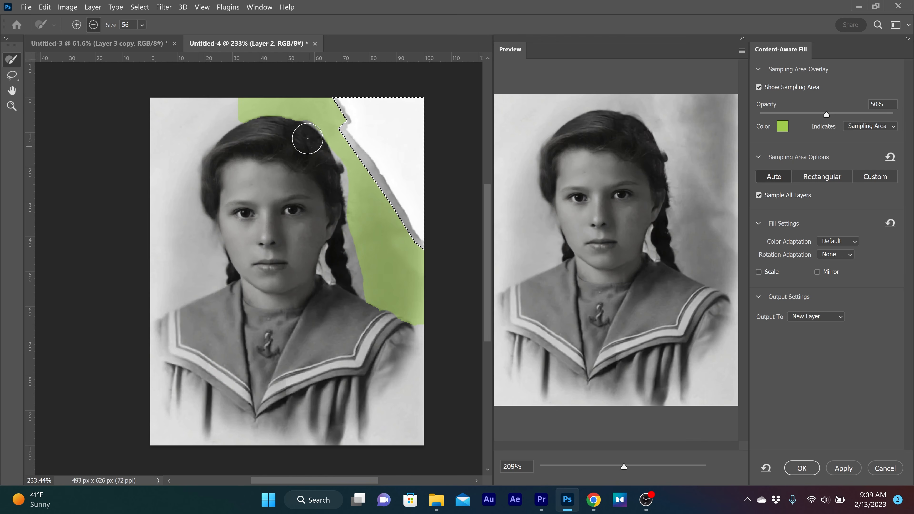
pyautogui.moveTo(307, 138)
pyautogui.mouseDown()
pyautogui.moveTo(259, 129)
pyautogui.moveTo(234, 138)
pyautogui.mouseUp()
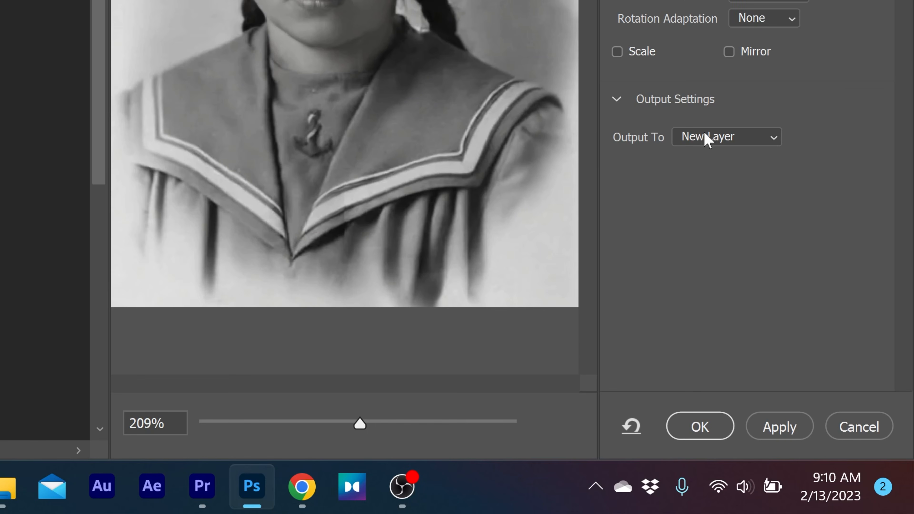
# - Set the fill output to Current Layer, commit the Content-Aware Fill and deselect the repaired corner
pyautogui.click(734, 137)
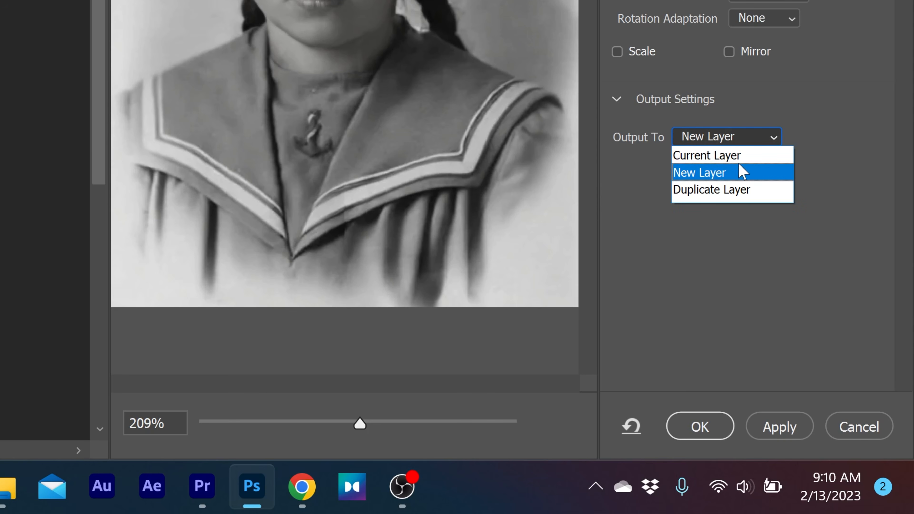
pyautogui.click(737, 161)
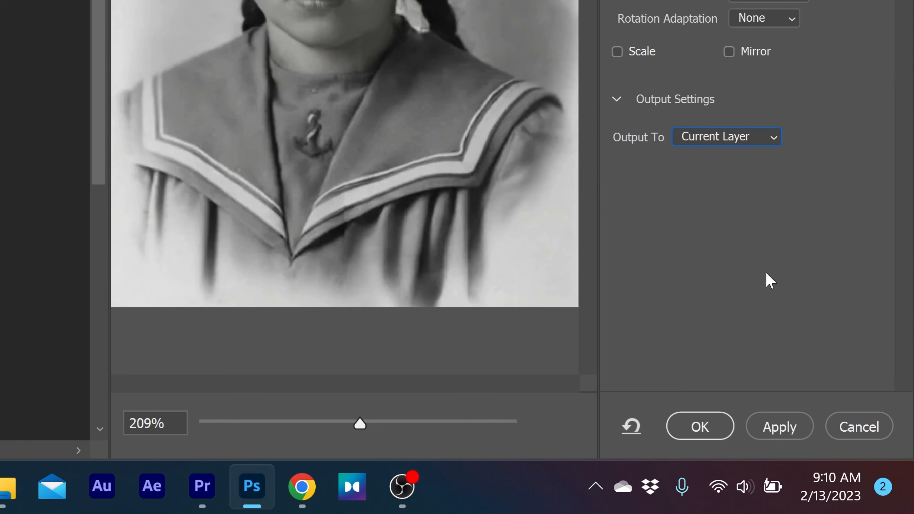
pyautogui.click(786, 429)
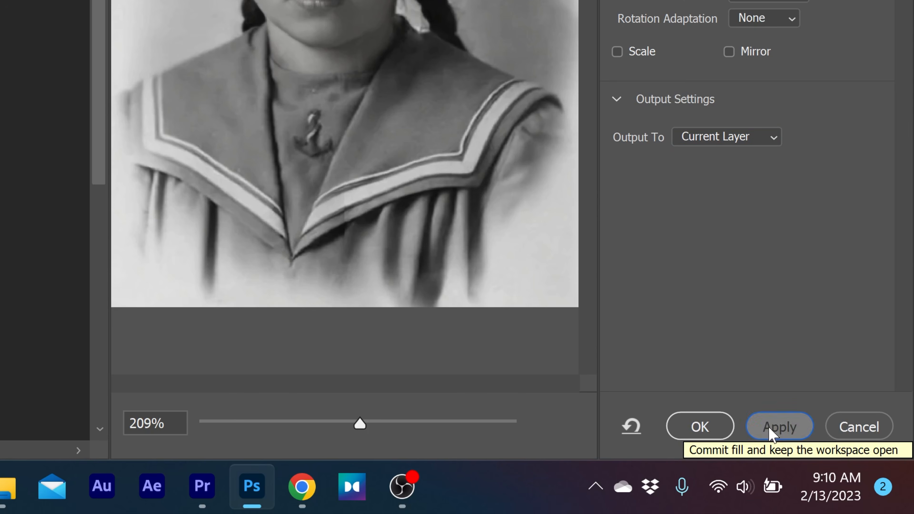
pyautogui.click(706, 429)
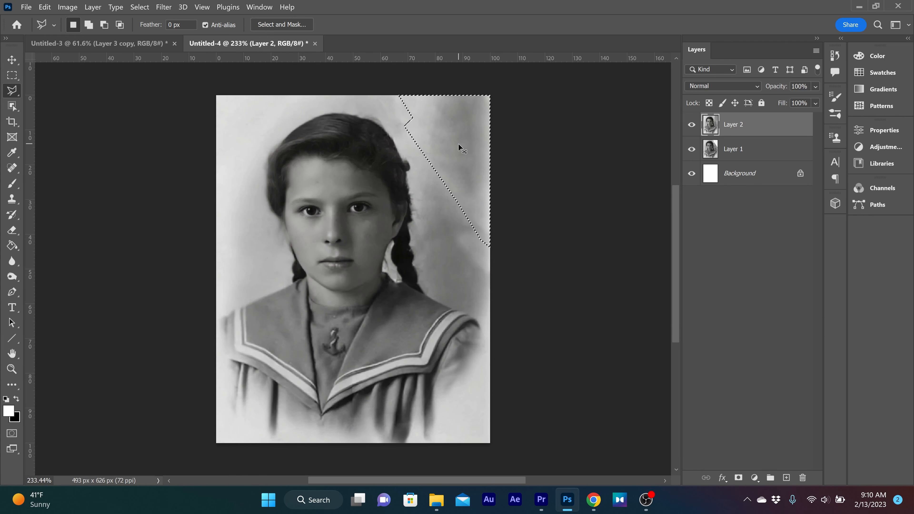
pyautogui.hotkey('ctrl', 'd')
# - Open Neural Filters for the repaired portrait and enable the Colorize filter
pyautogui.click(168, 8)
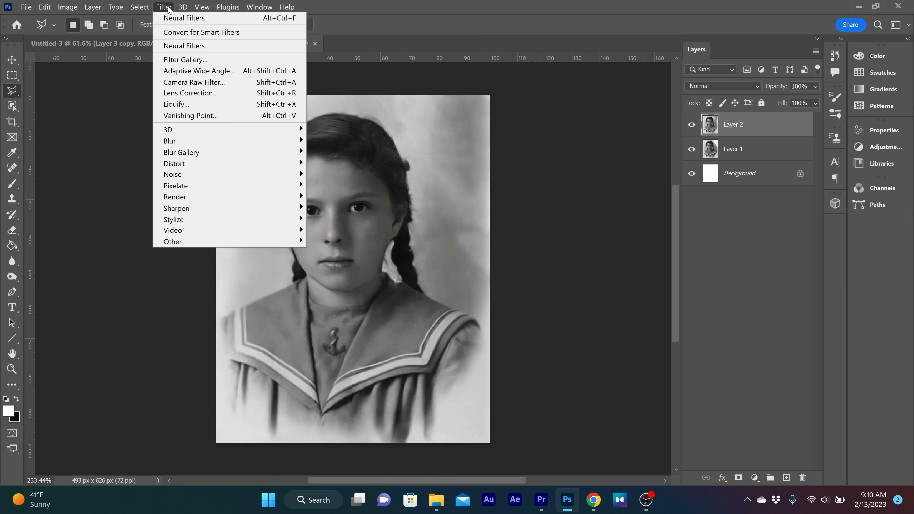
pyautogui.click(191, 47)
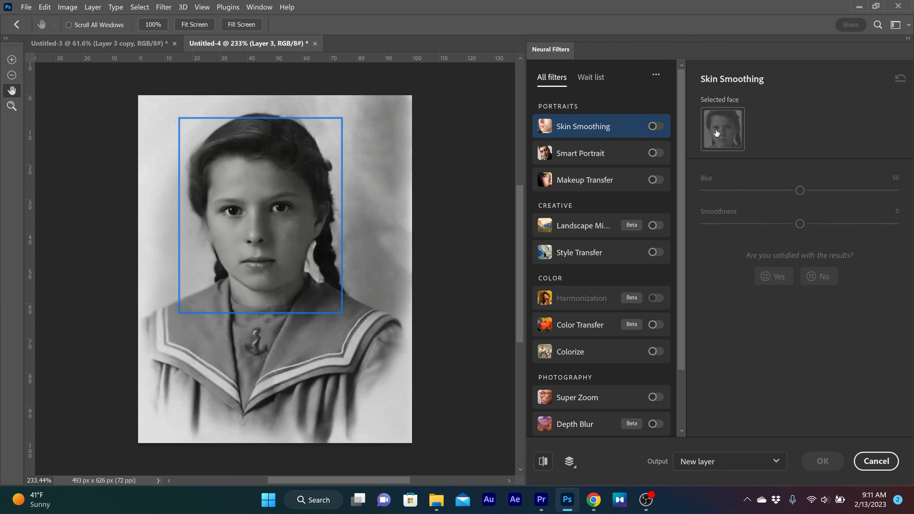
pyautogui.moveTo(679, 102); pyautogui.dragTo(688, 201)
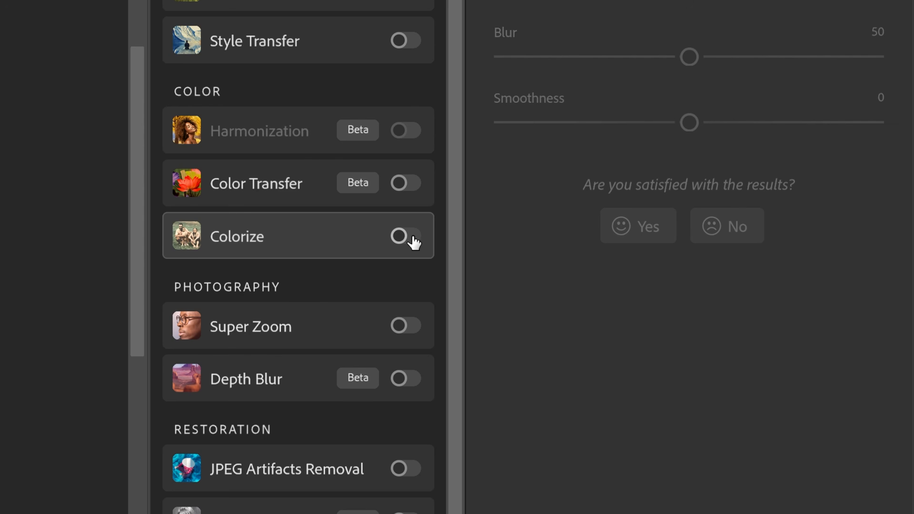
pyautogui.click(410, 237)
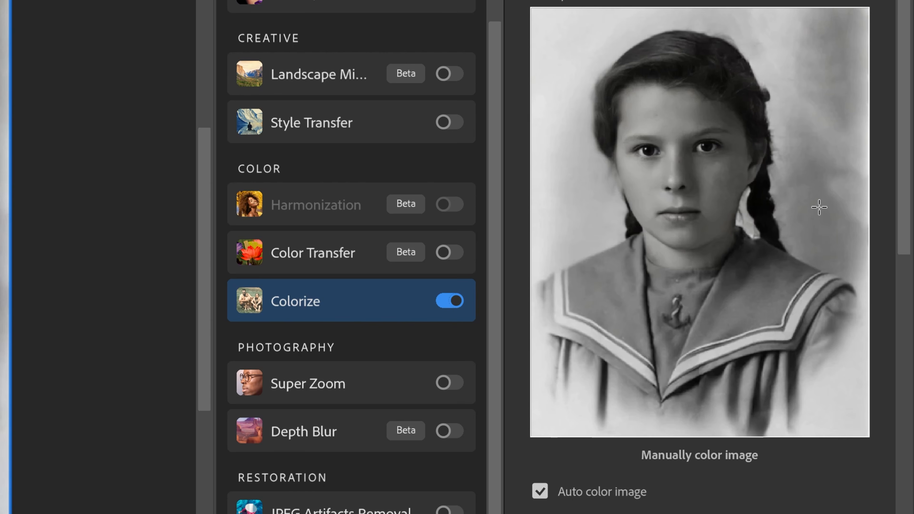
# - Add a light blue focus point (RGB 126, 165, 209) on the backdrop beside the girl's head and increase its strength
pyautogui.click(818, 67)
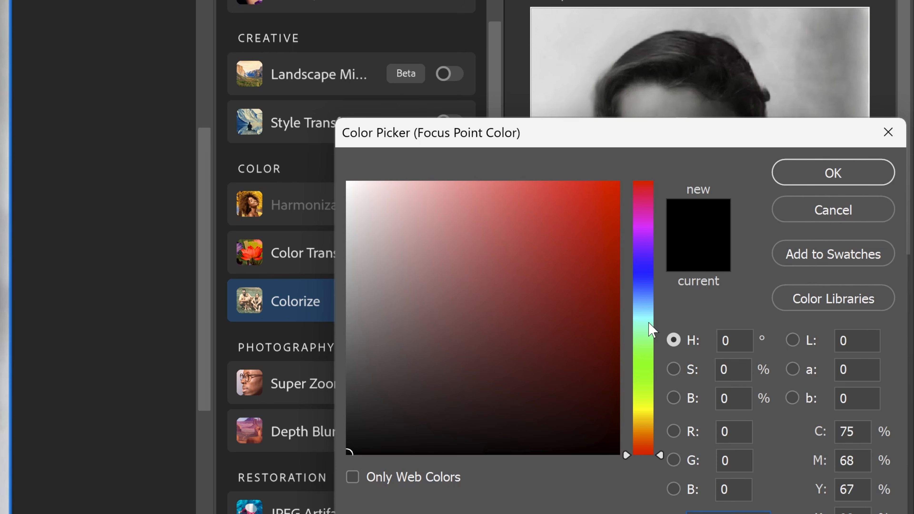
pyautogui.moveTo(644, 338)
pyautogui.mouseDown()
pyautogui.moveTo(646, 284)
pyautogui.moveTo(646, 312)
pyautogui.mouseUp()
pyautogui.moveTo(486, 241); pyautogui.dragTo(477, 234)
pyautogui.moveTo(647, 313); pyautogui.dragTo(647, 294)
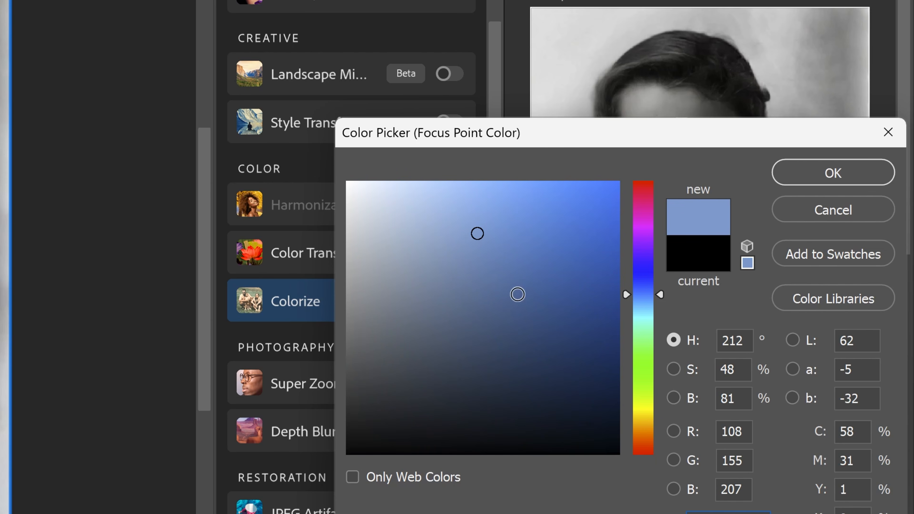
pyautogui.moveTo(476, 233)
pyautogui.mouseDown()
pyautogui.moveTo(453, 247)
pyautogui.moveTo(453, 227)
pyautogui.moveTo(465, 237)
pyautogui.moveTo(454, 231)
pyautogui.mouseUp()
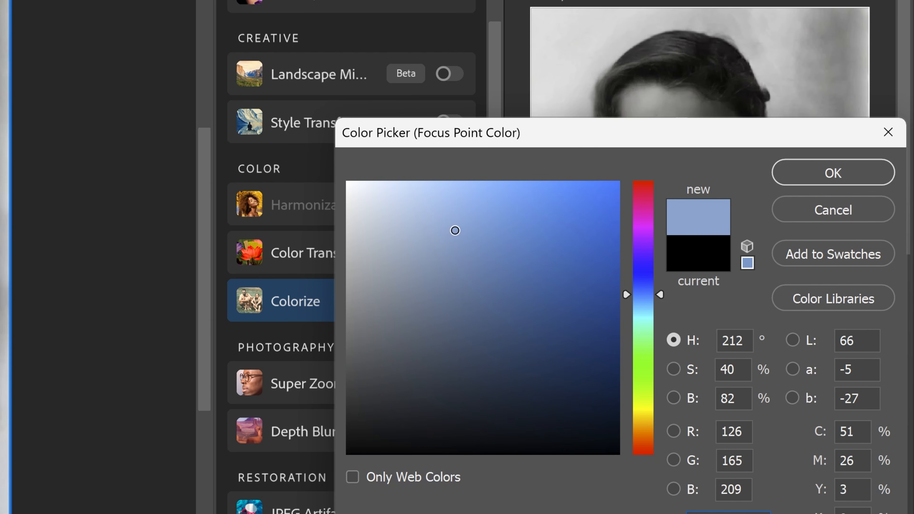
pyautogui.click(830, 175)
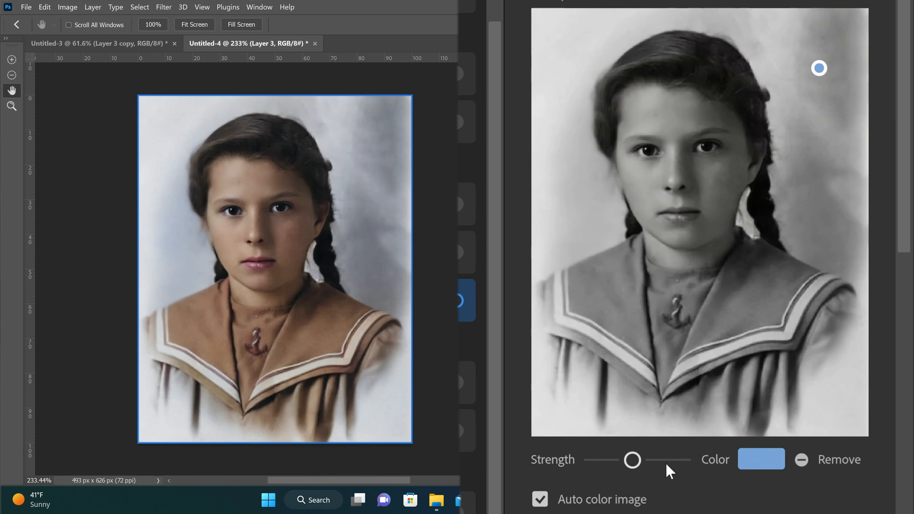
pyautogui.moveTo(632, 460); pyautogui.dragTo(652, 462)
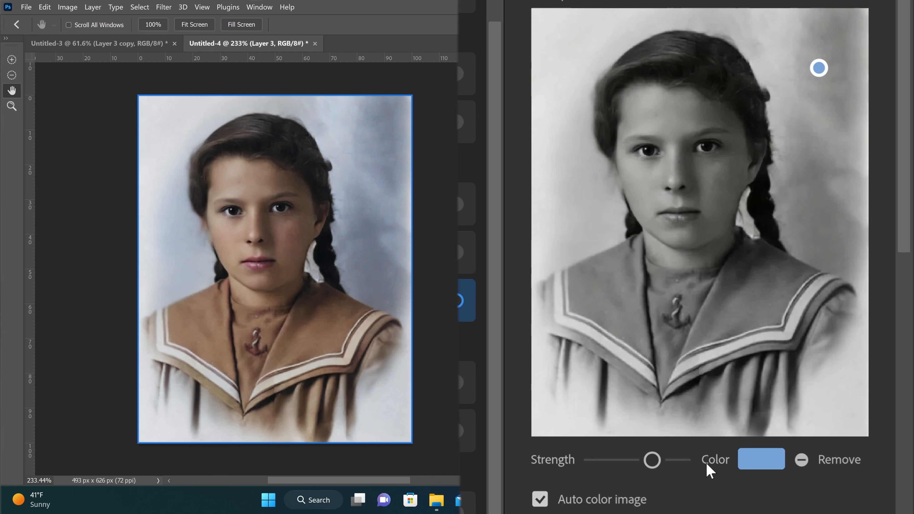
# - Try the Retro high contrast, Retro purple yellow, Retro denim and Retro brown color profiles, and return the profile to None
pyautogui.moveTo(904, 180); pyautogui.dragTo(903, 382)
pyautogui.click(729, 140)
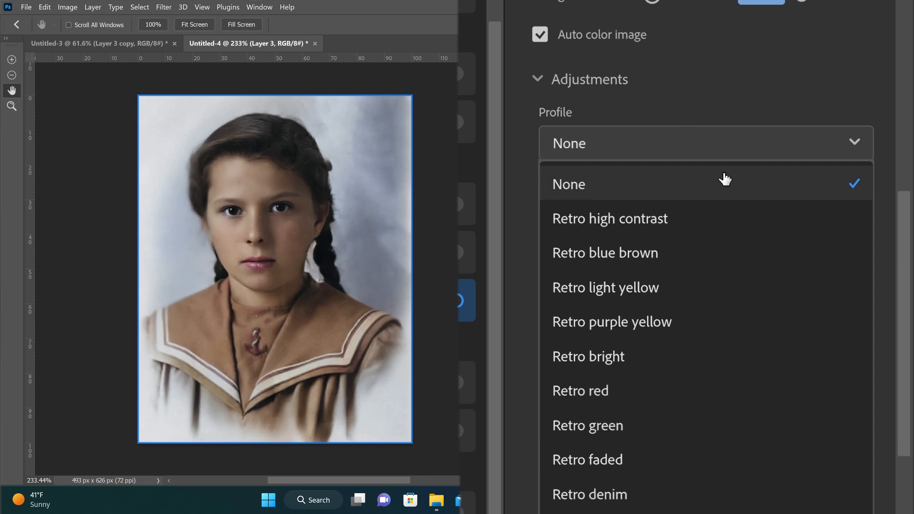
pyautogui.click(726, 219)
pyautogui.click(714, 141)
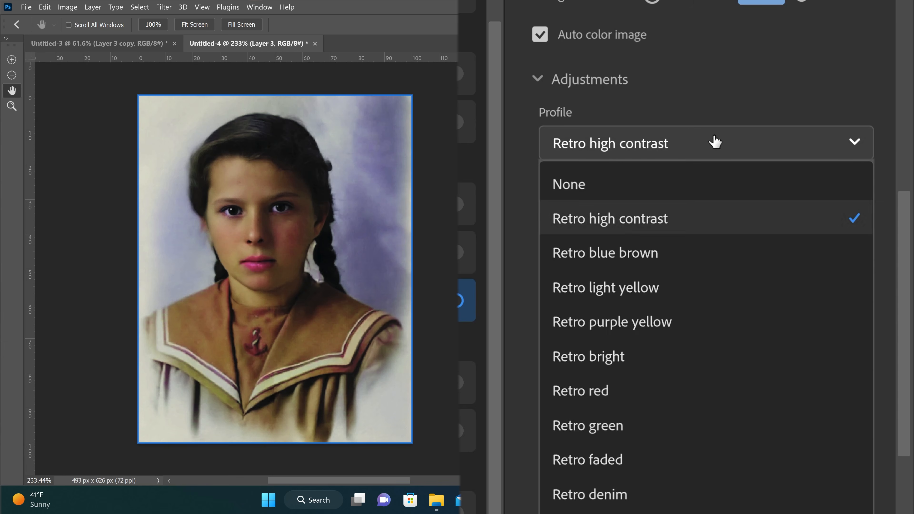
pyautogui.click(677, 334)
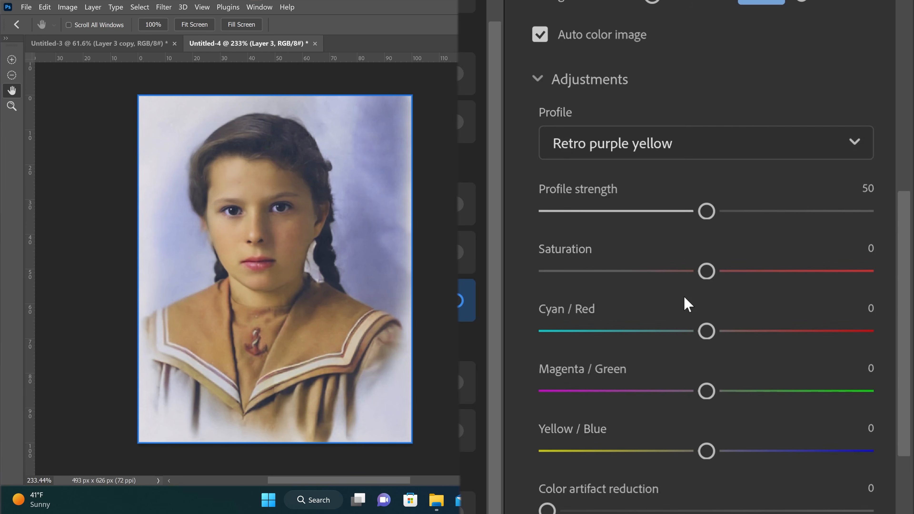
pyautogui.click(723, 145)
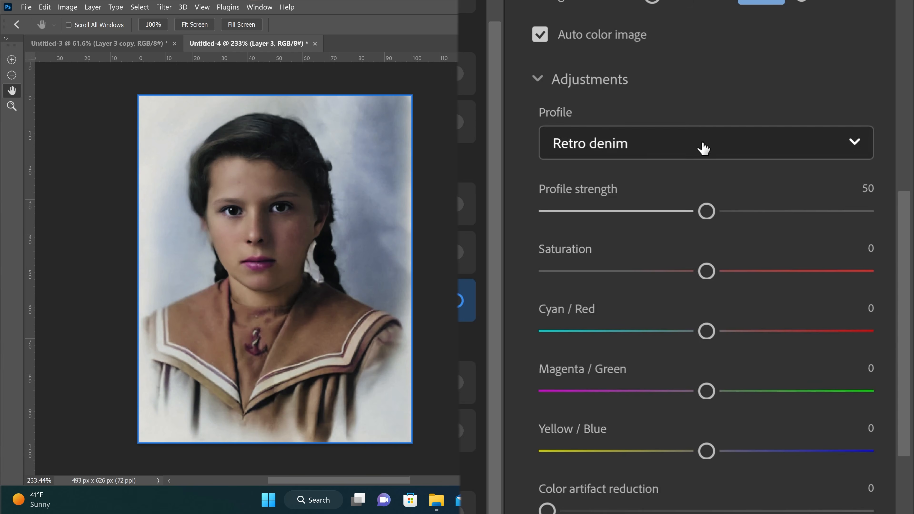
pyautogui.click(703, 145)
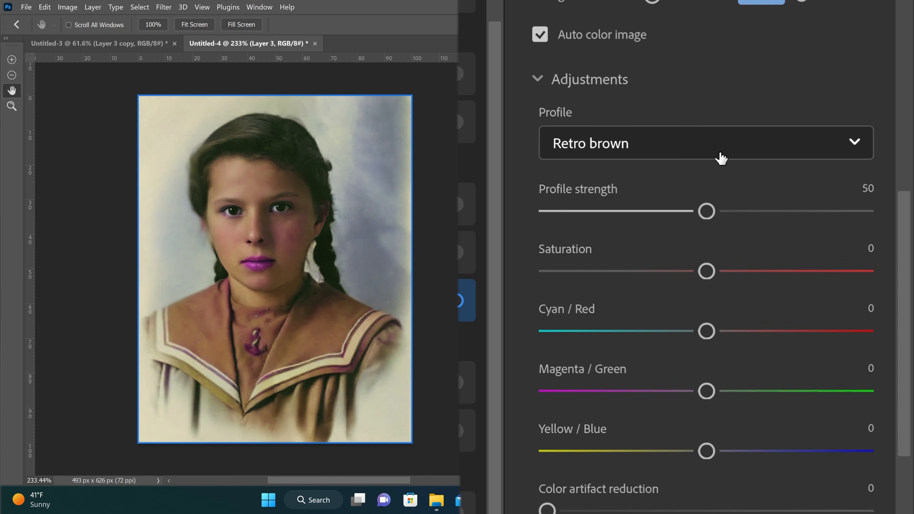
pyautogui.click(718, 150)
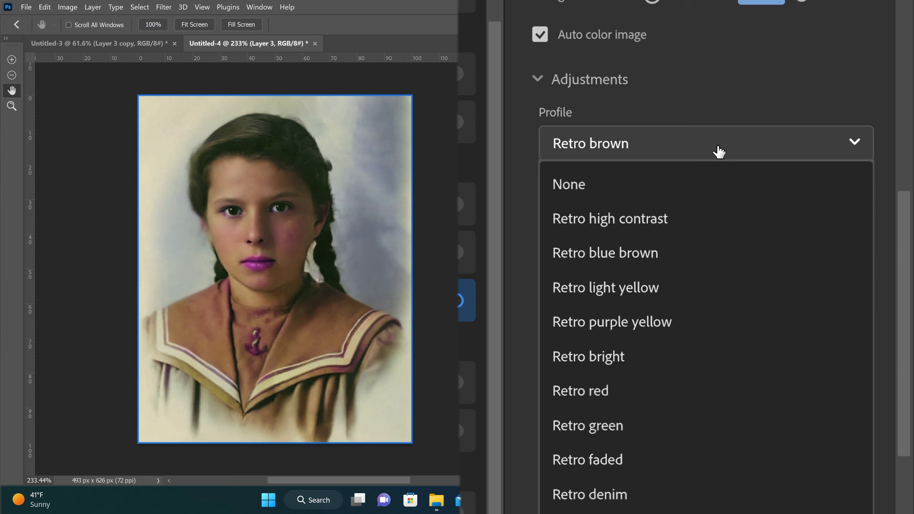
pyautogui.click(703, 186)
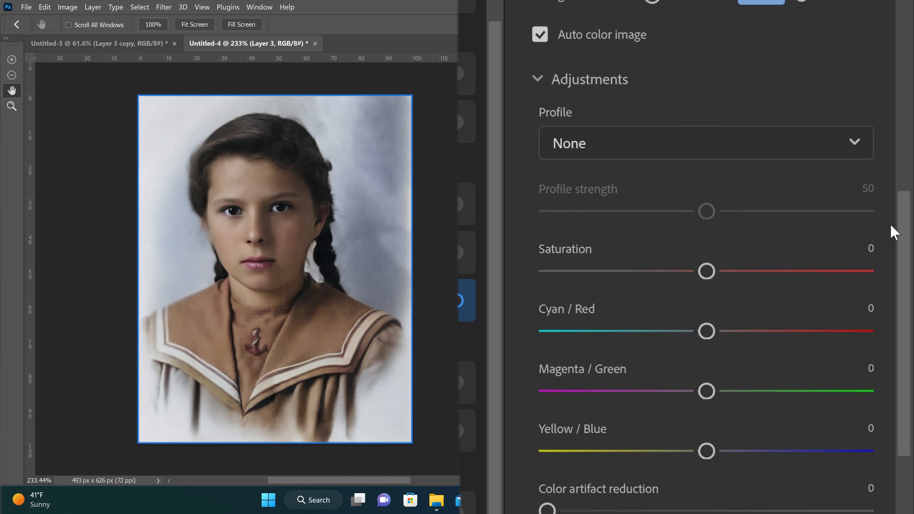
# - Set the Neural Filters output to New layer and apply the filter
pyautogui.scroll(-4, 895, 252)
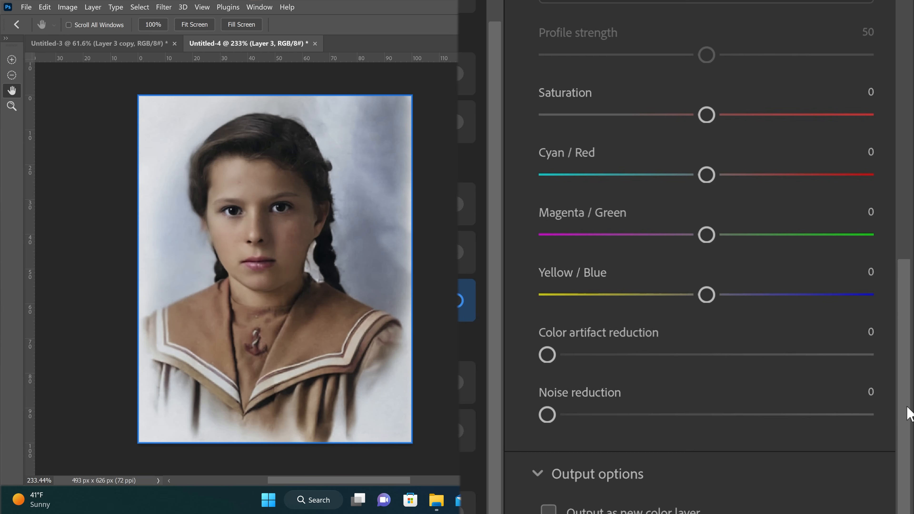
pyautogui.scroll(-3, 908, 408)
pyautogui.moveTo(897, 461); pyautogui.dragTo(902, 93)
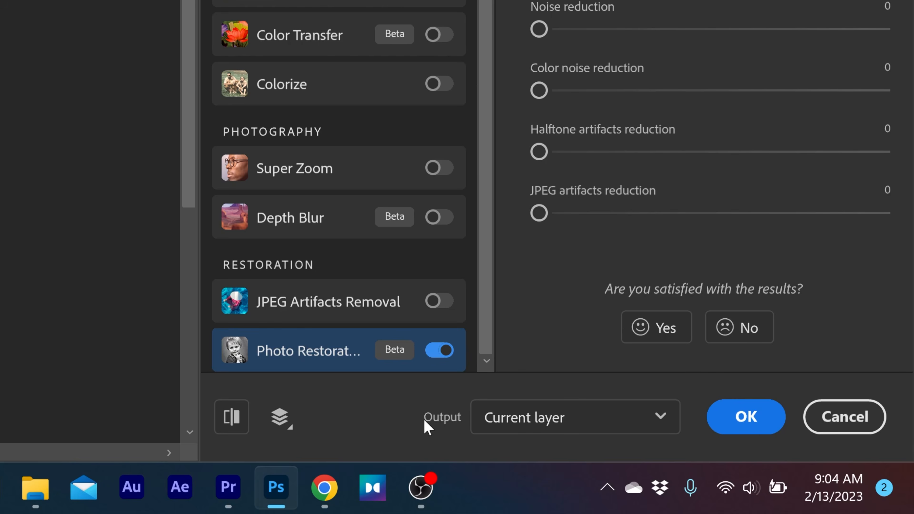
pyautogui.click(567, 426)
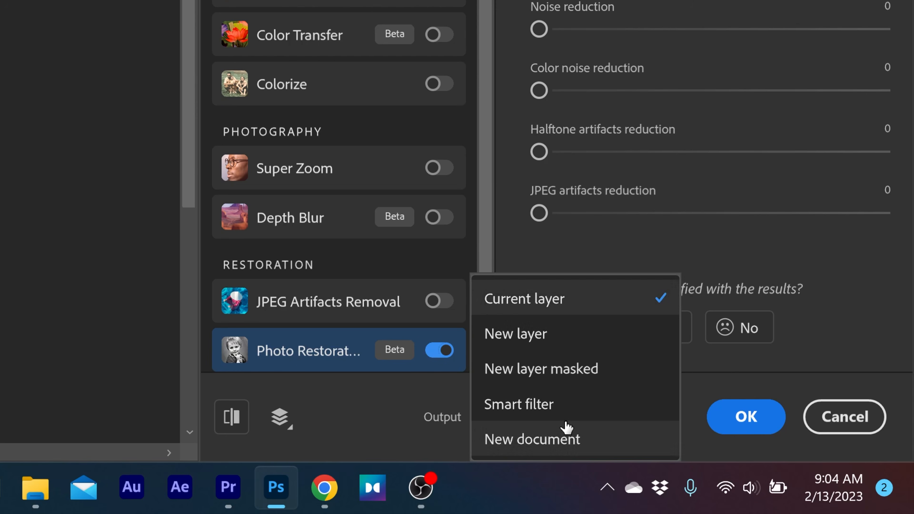
pyautogui.click(592, 345)
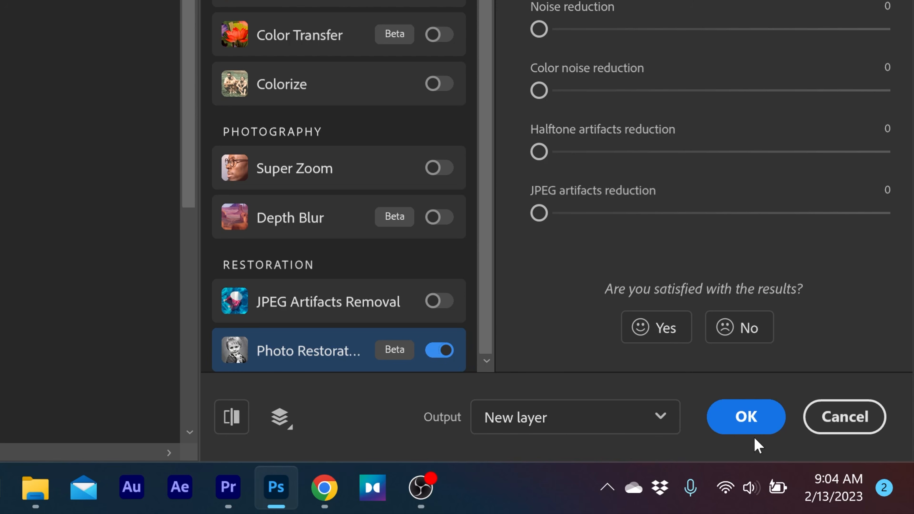
pyautogui.click(757, 425)
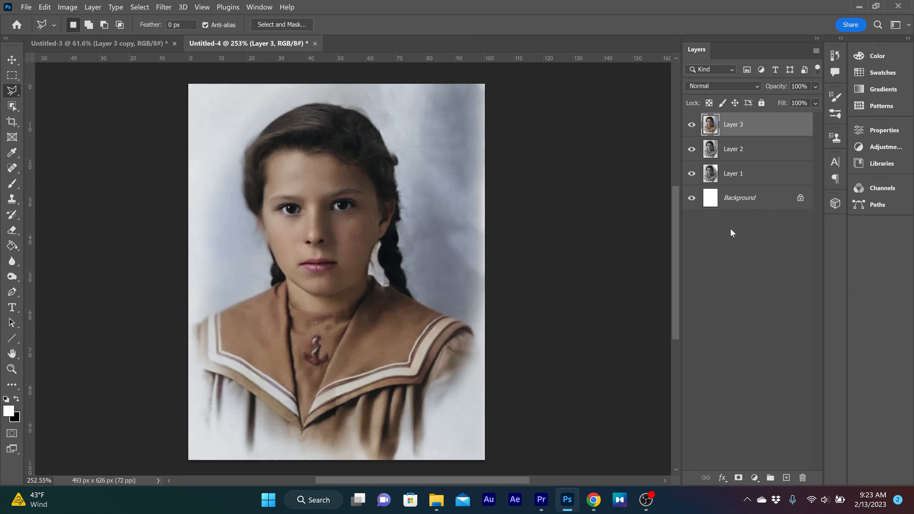
# - Compare the colorized portrait with the damaged original by hiding Layer 3 and Layer 2, and show Layer 3 again
pyautogui.click(691, 126)
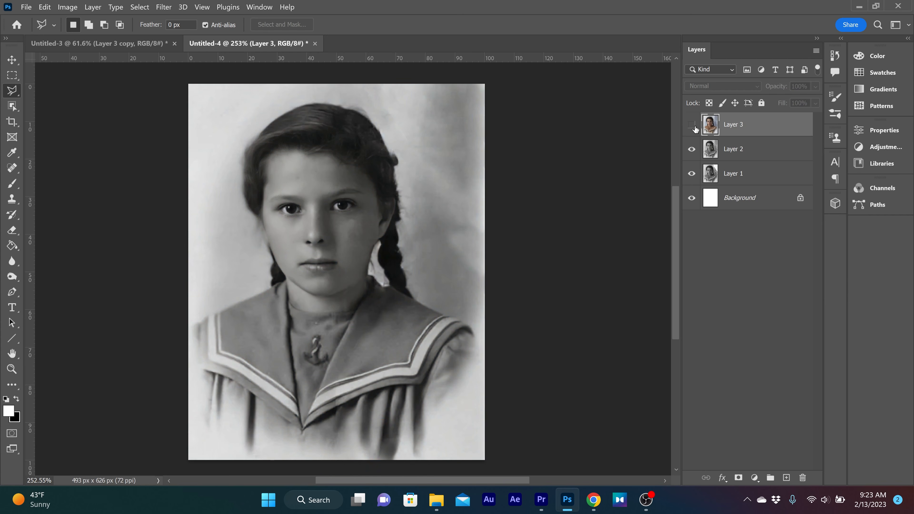
pyautogui.click(690, 150)
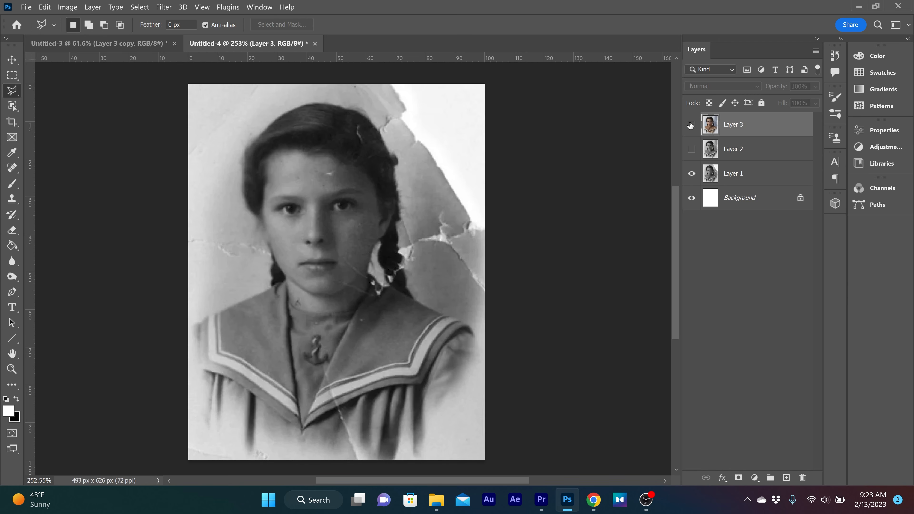
pyautogui.click(691, 125)
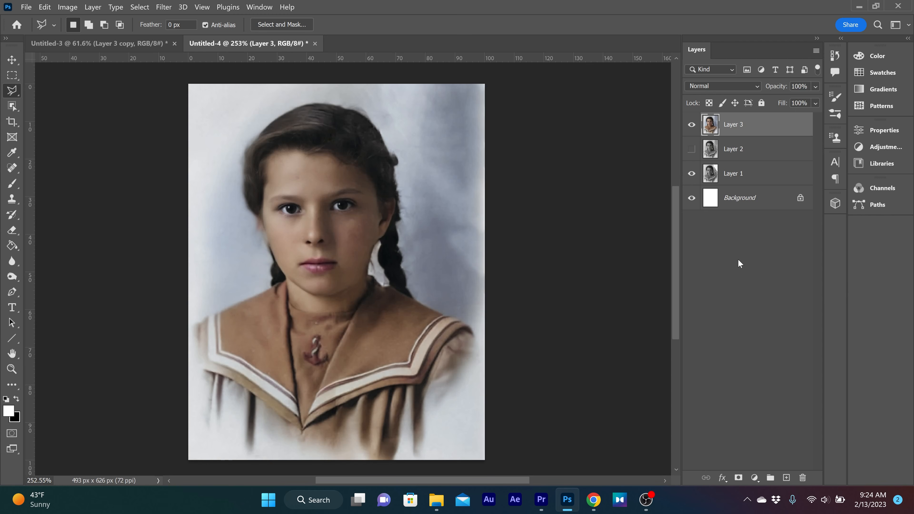